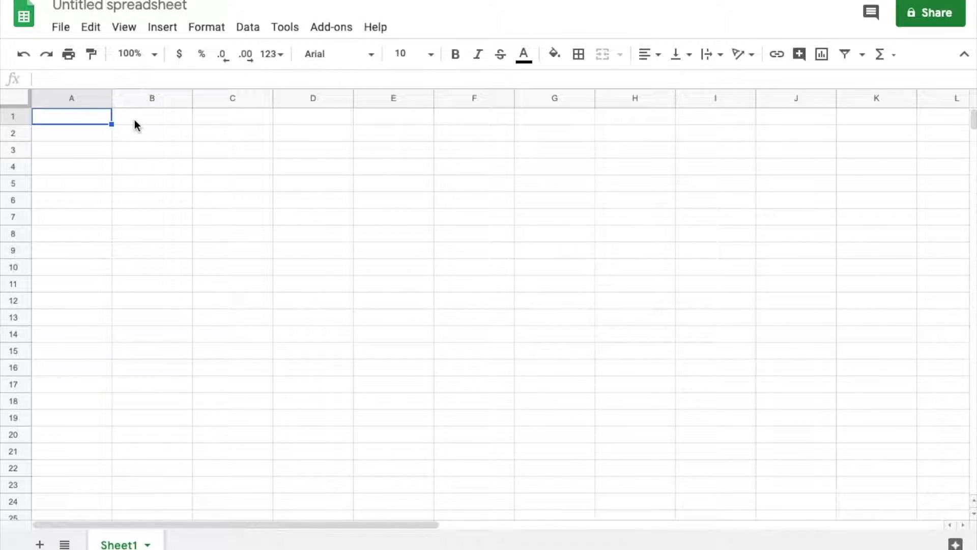
left_click(81, 131)
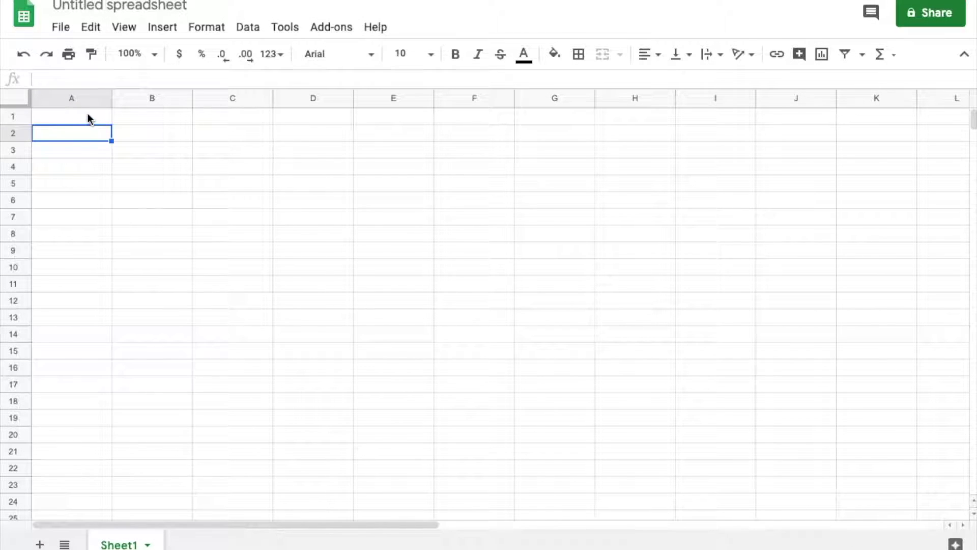
left_click(87, 113)
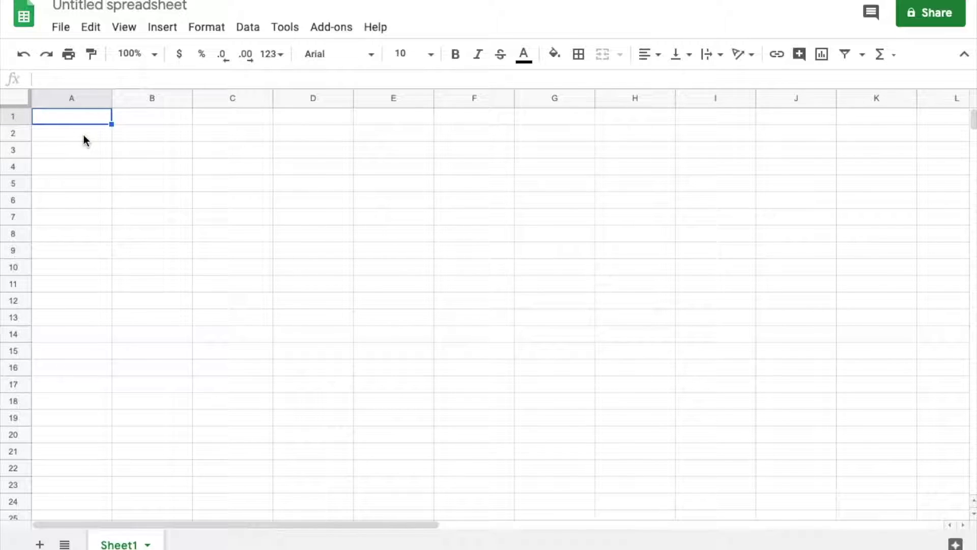
left_click(161, 35)
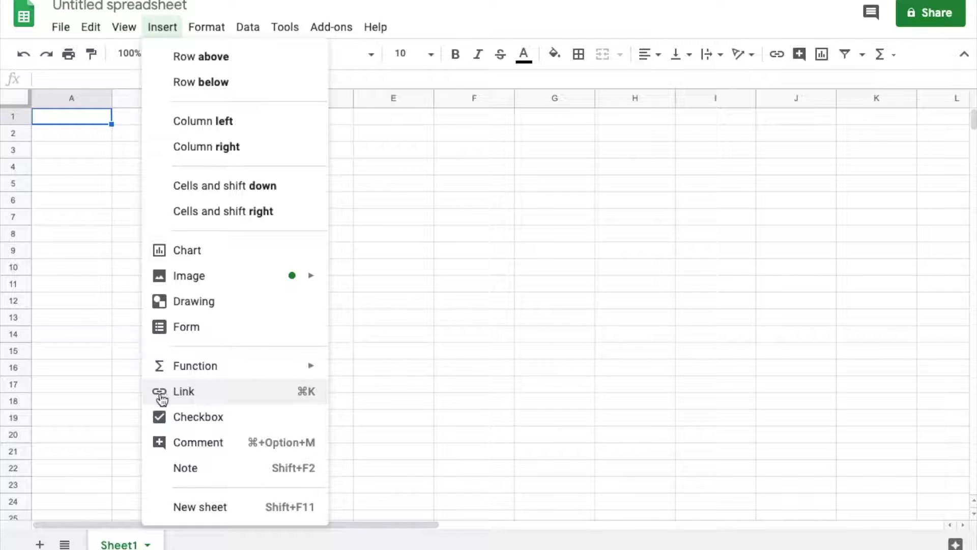
left_click(206, 395)
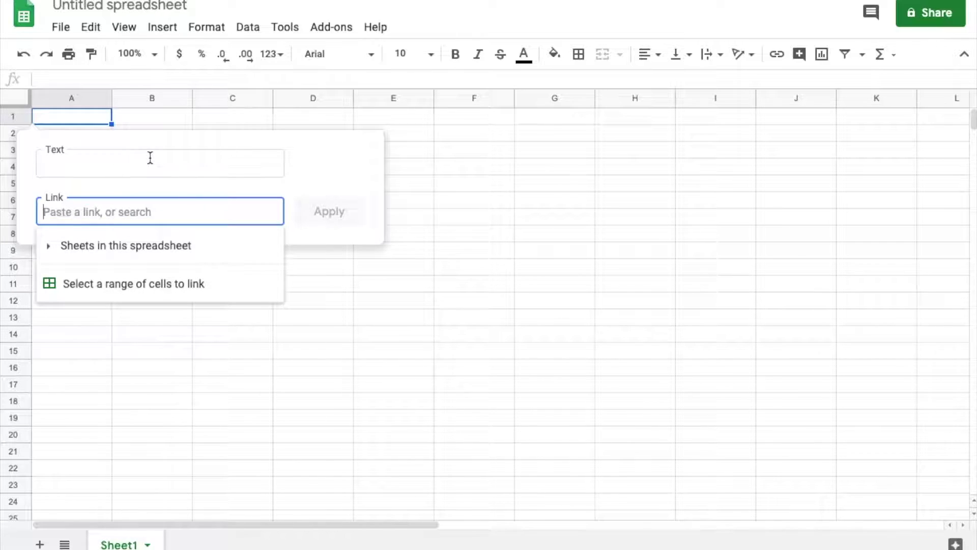
left_click(105, 164)
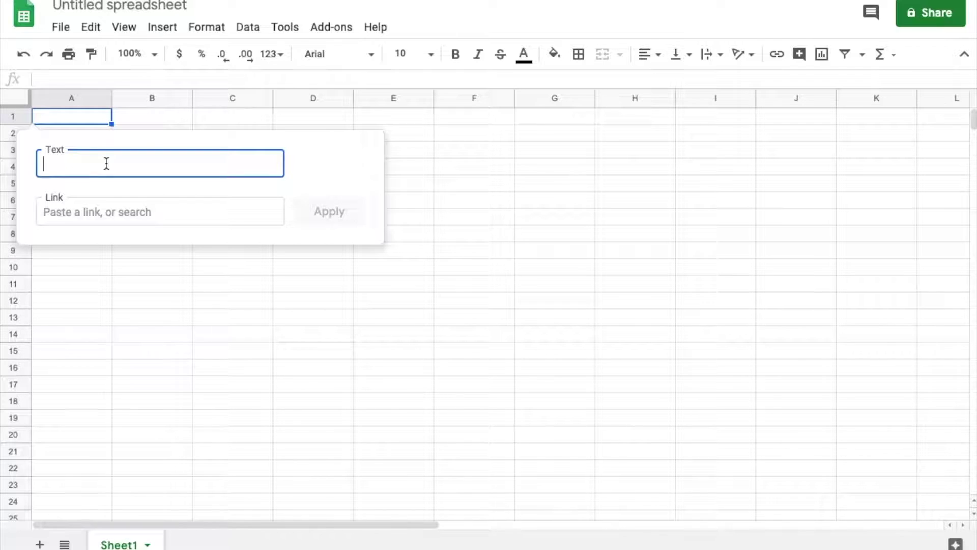
type("link")
type(" to webs")
type("ite")
left_click(111, 212)
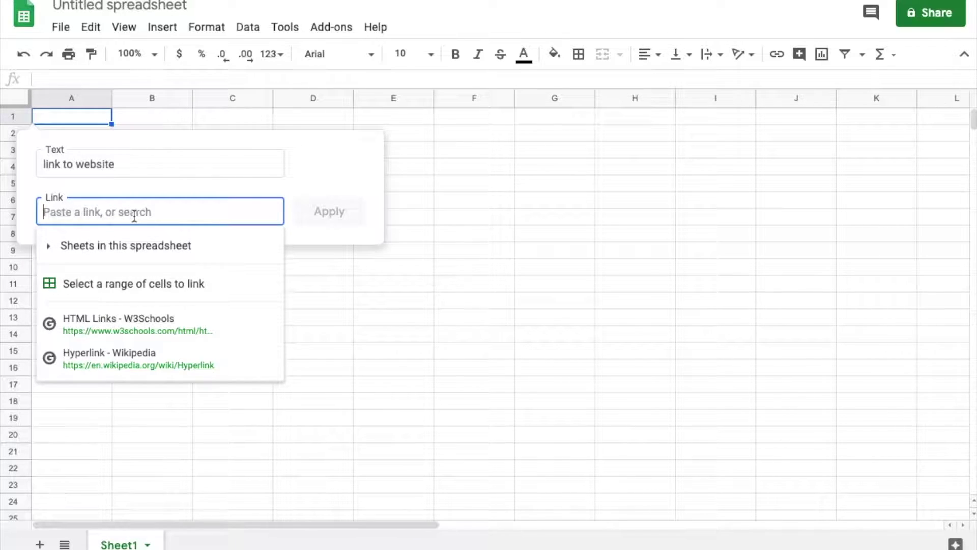
type("www.googl")
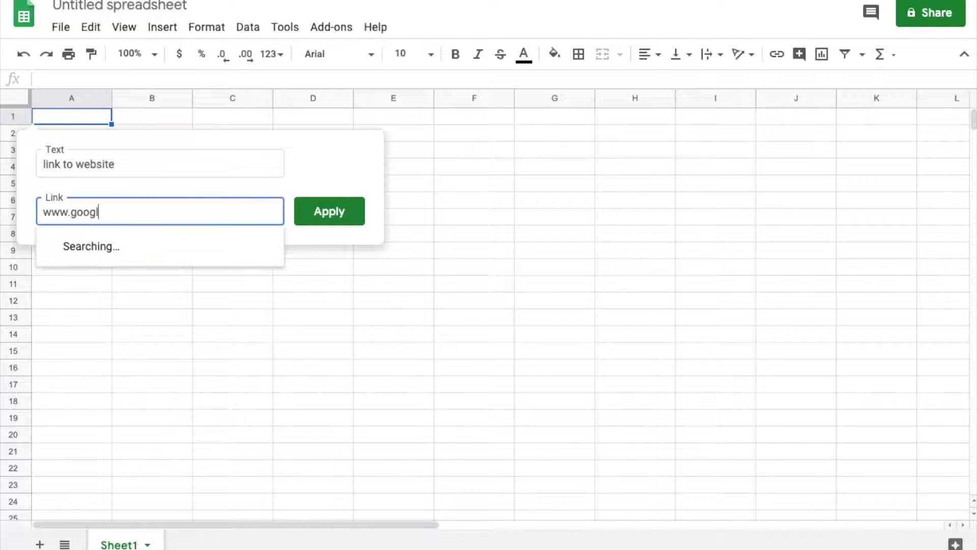
type("e.com")
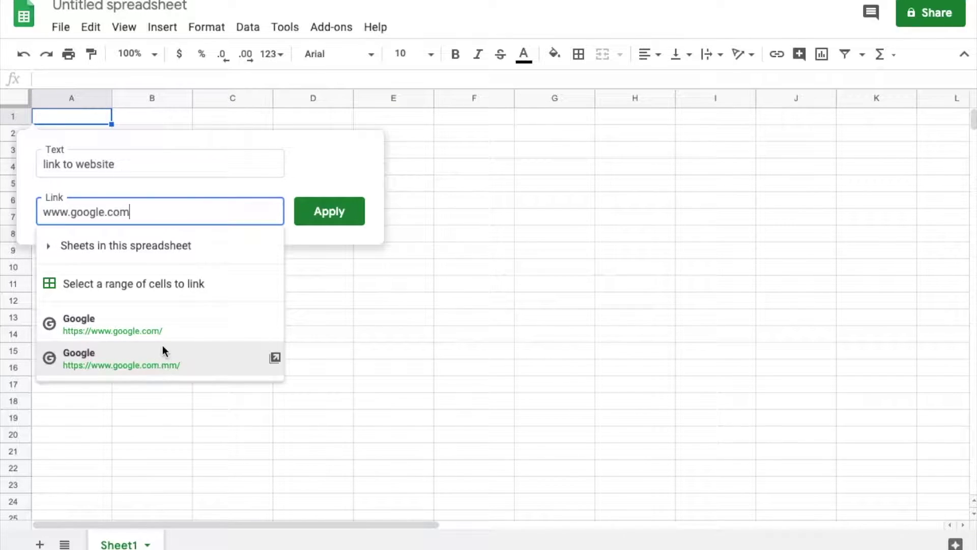
left_click(337, 212)
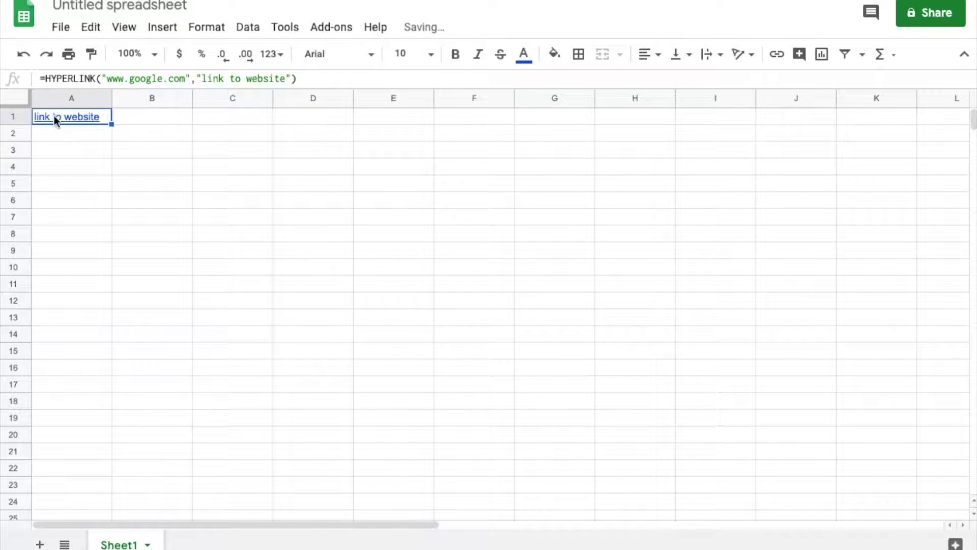
left_click(58, 123)
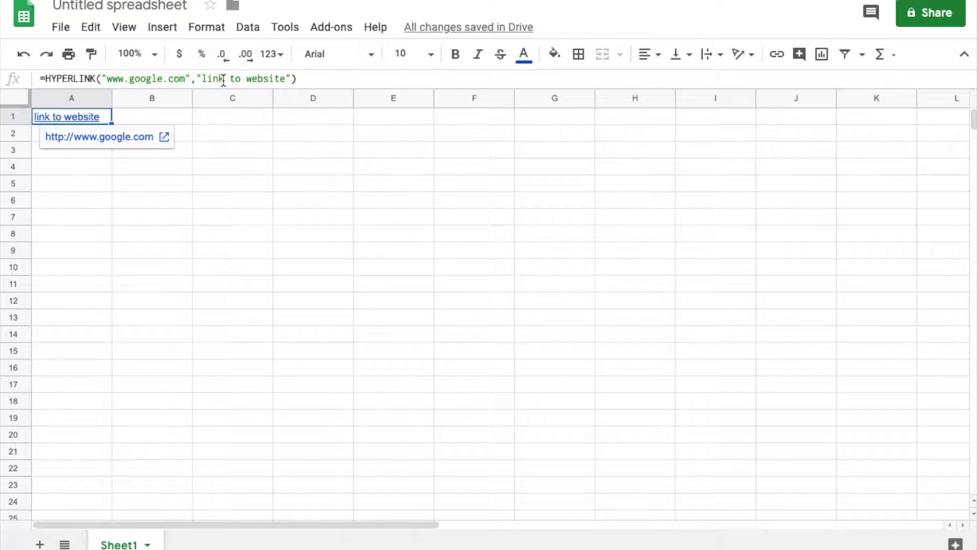
left_click(244, 152)
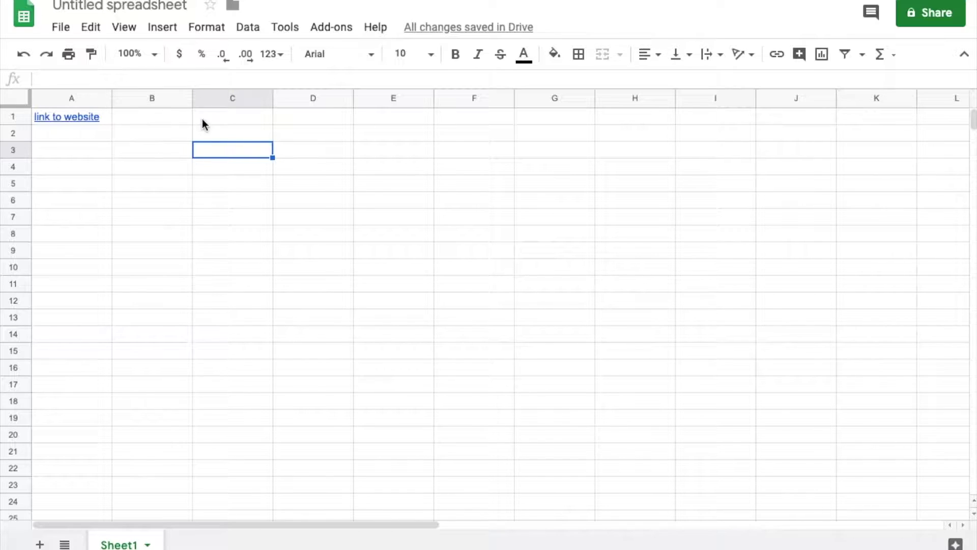
Finish 'test person' in B1 and enter the email address in C1
left_click(159, 123)
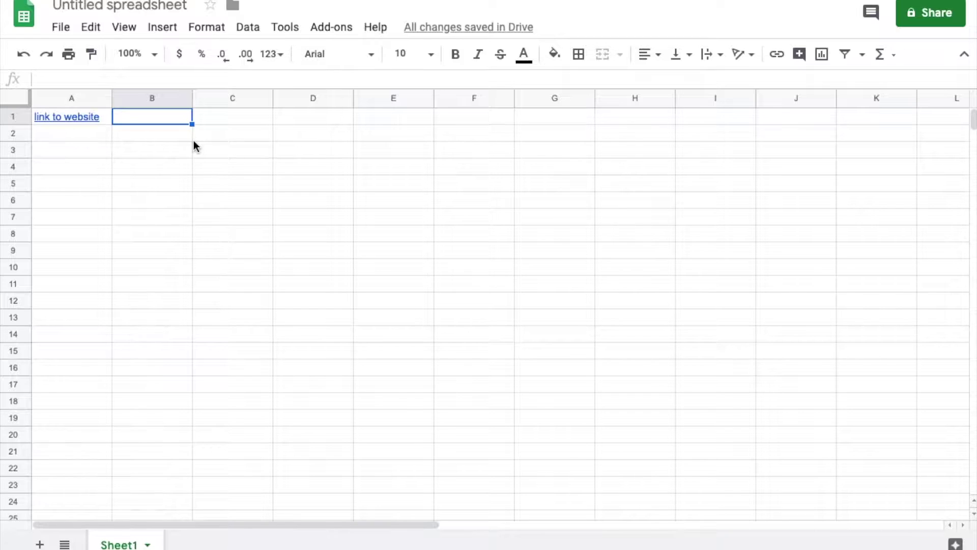
type("test person")
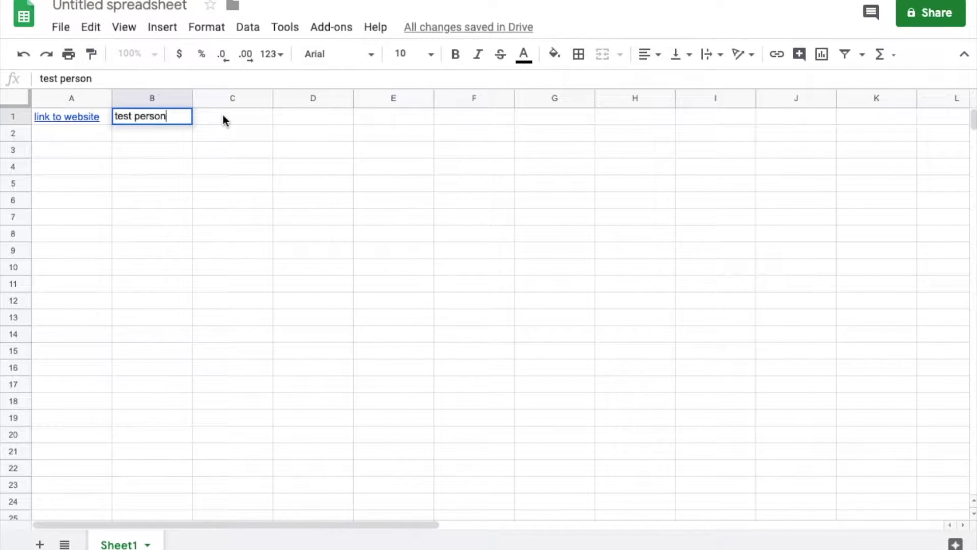
key("BackSpace")
key("BackSpace")
type("on")
left_click(253, 115)
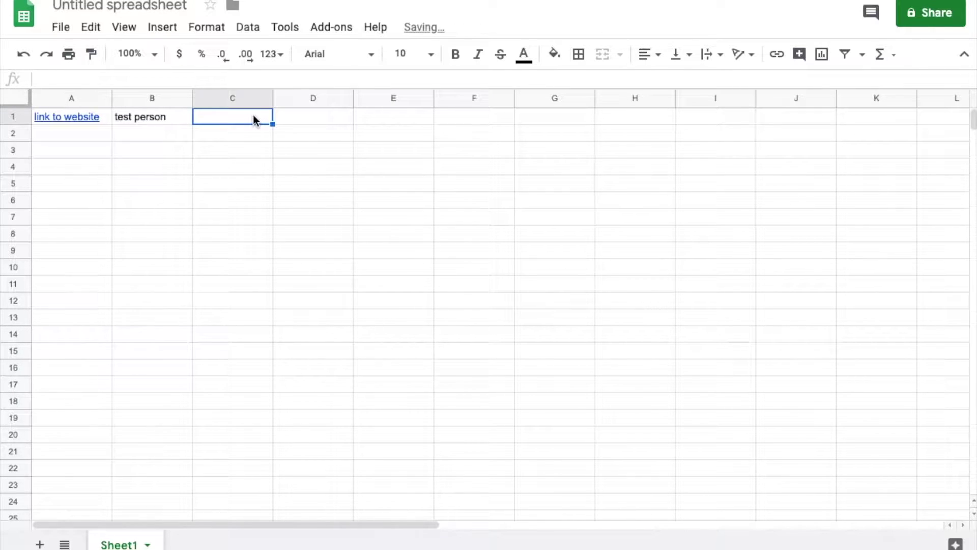
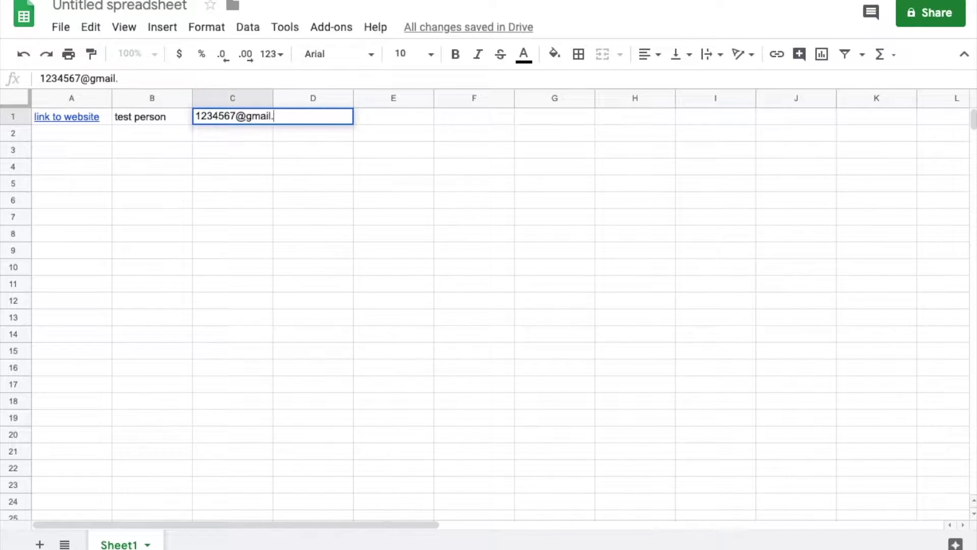
key("Return")
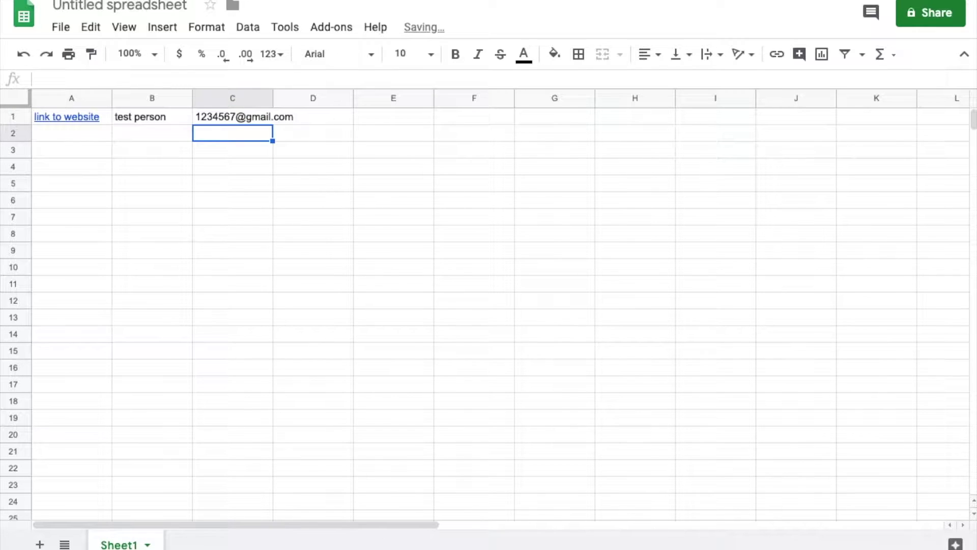
left_click(301, 154)
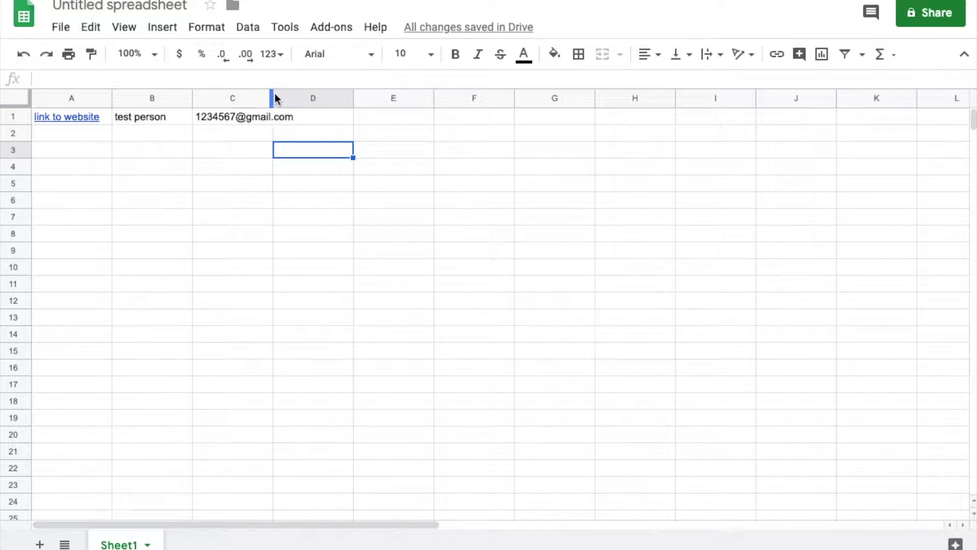
left_click(243, 147)
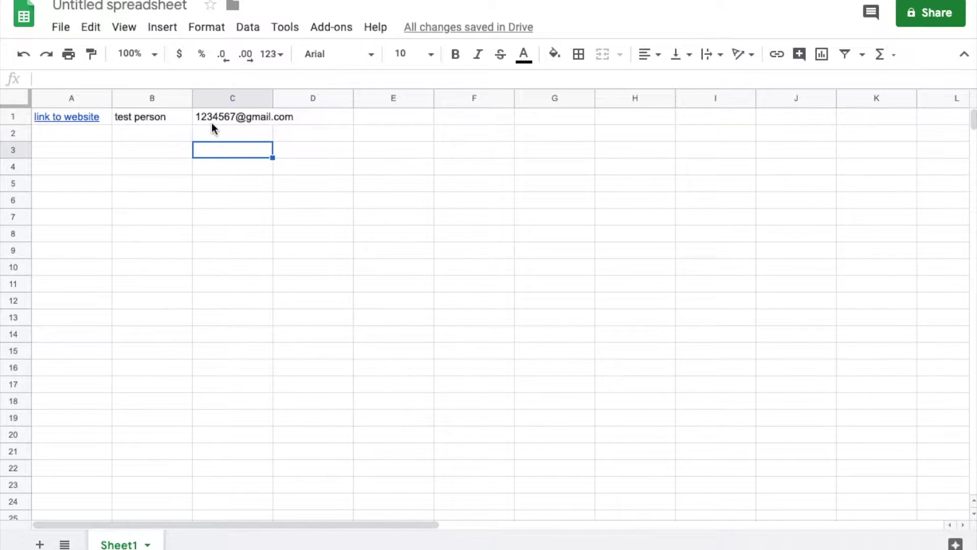
Link C1 to its email address by pasting the address as the link target
left_click(232, 118)
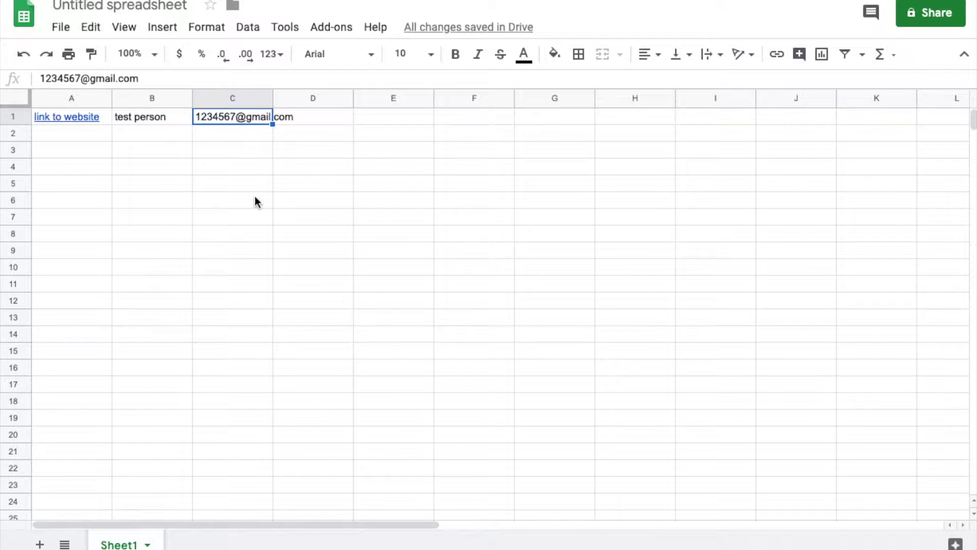
left_click(162, 29)
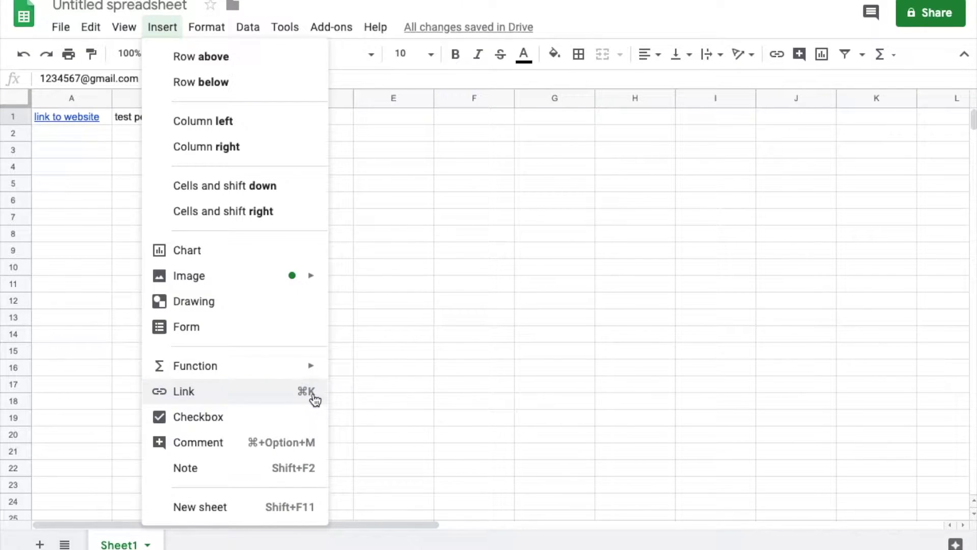
left_click(200, 401)
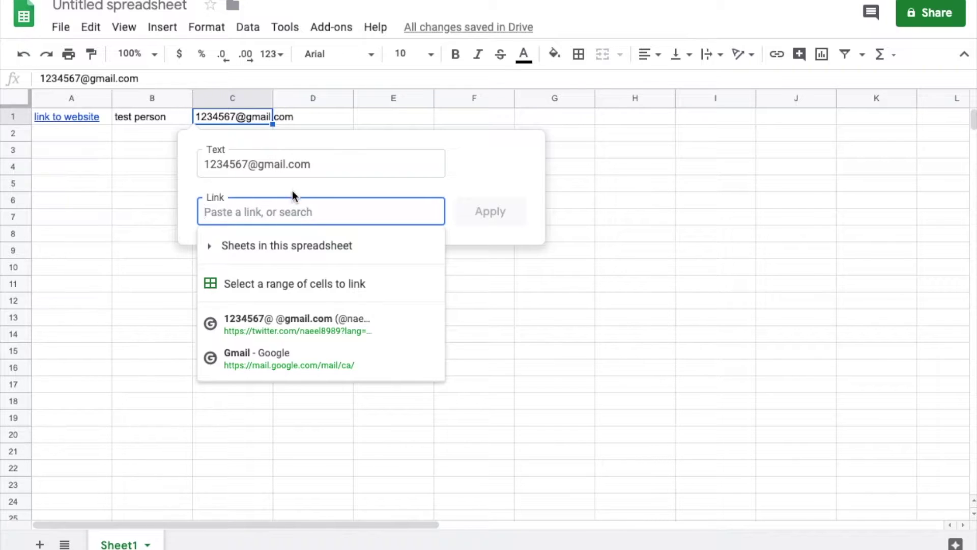
left_click_drag(317, 163, 196, 153)
key("ctrl+c")
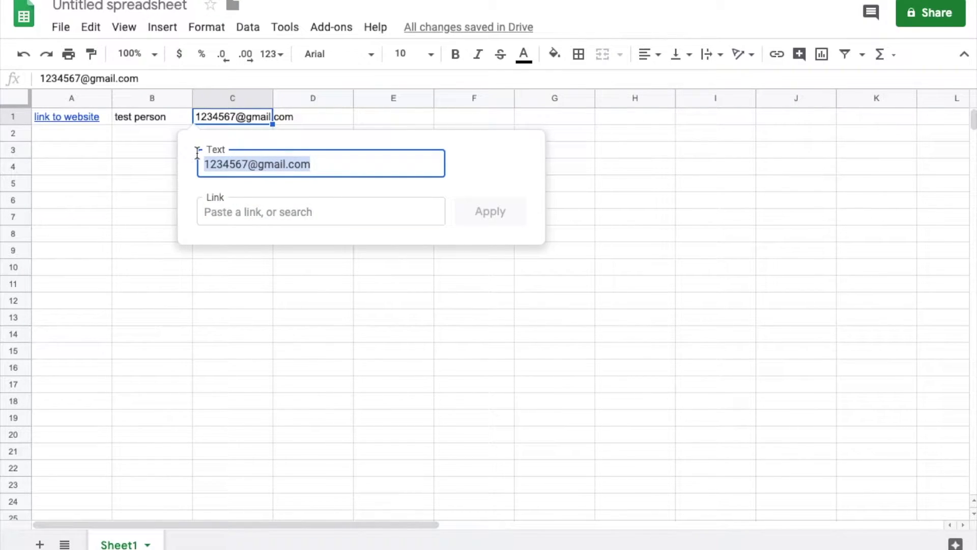
left_click(273, 210)
key("ctrl+v")
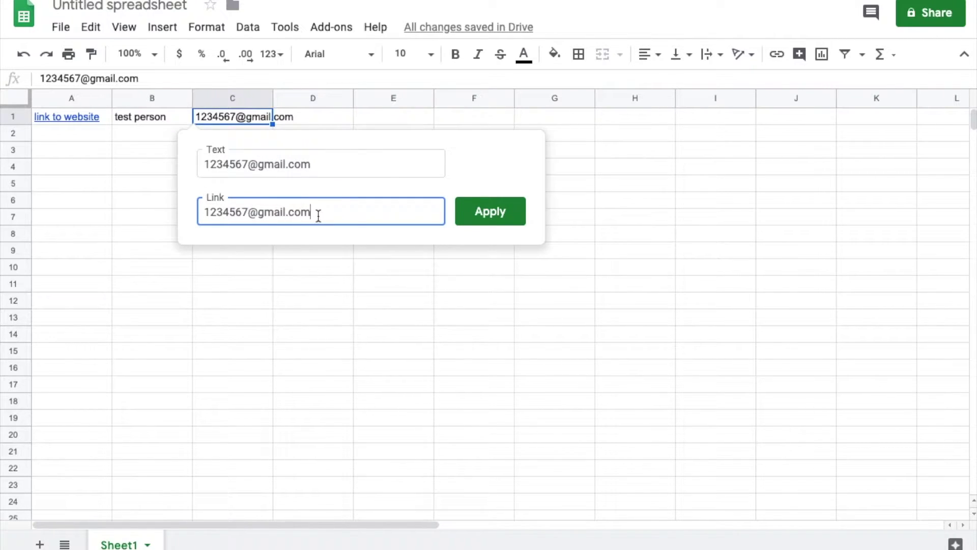
left_click(482, 213)
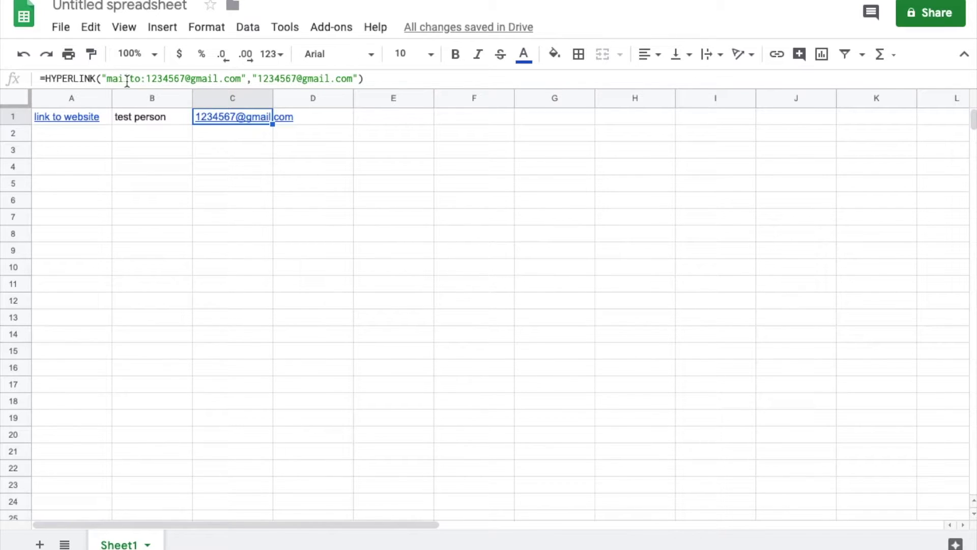
left_click(255, 138)
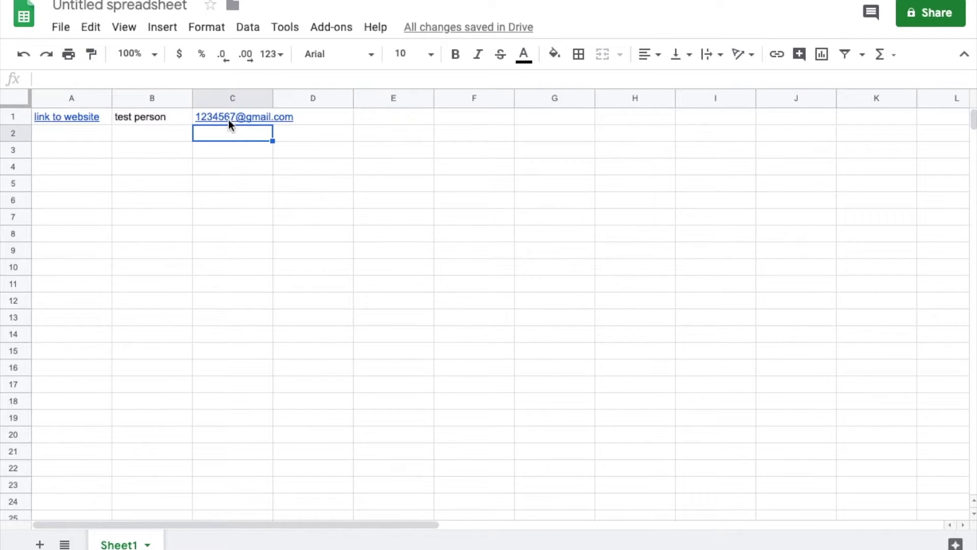
mouse_move(232, 117)
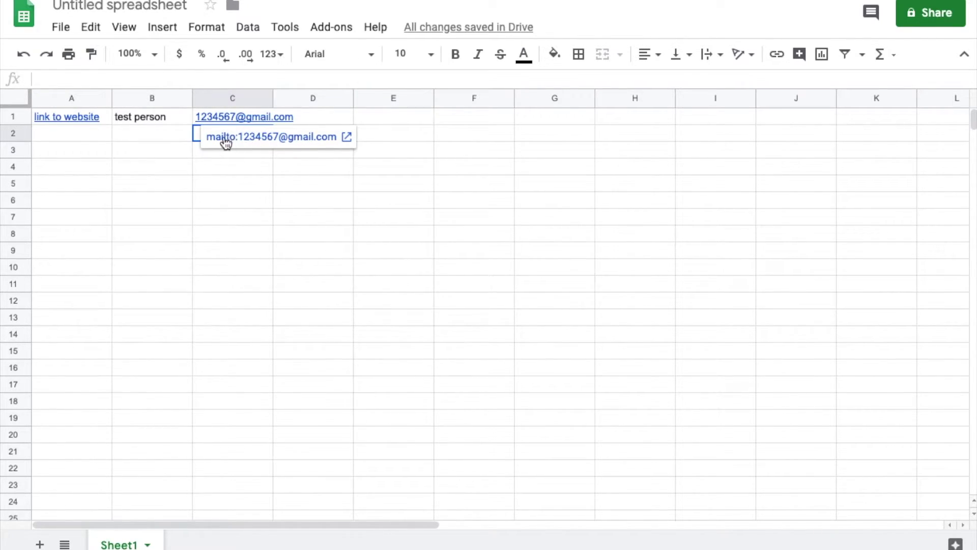
Open C1's mailto link to launch a new email to that address
left_click(347, 145)
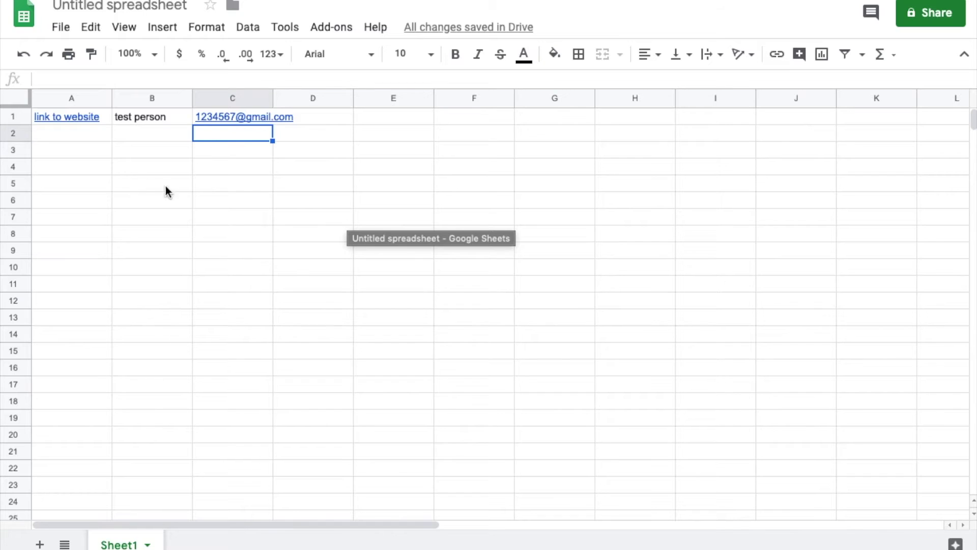
left_click(222, 202)
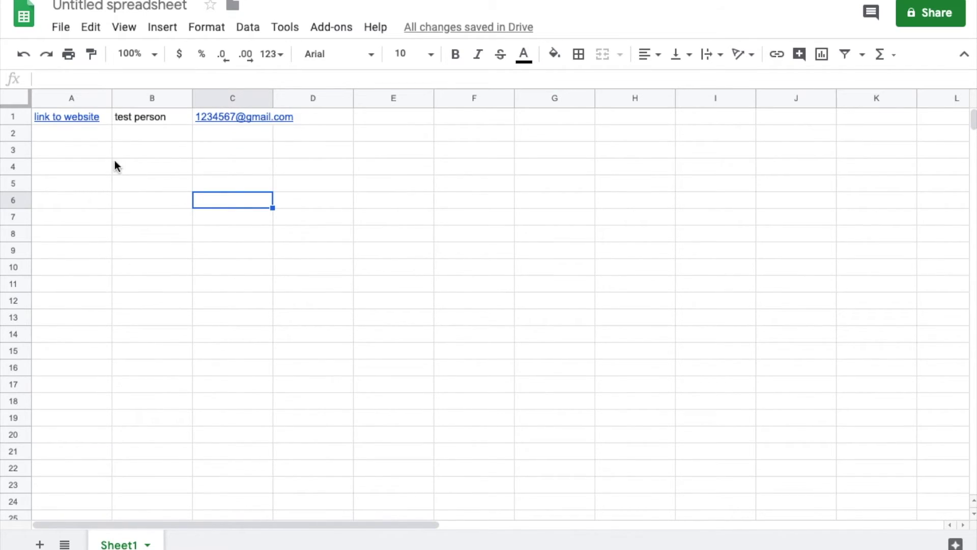